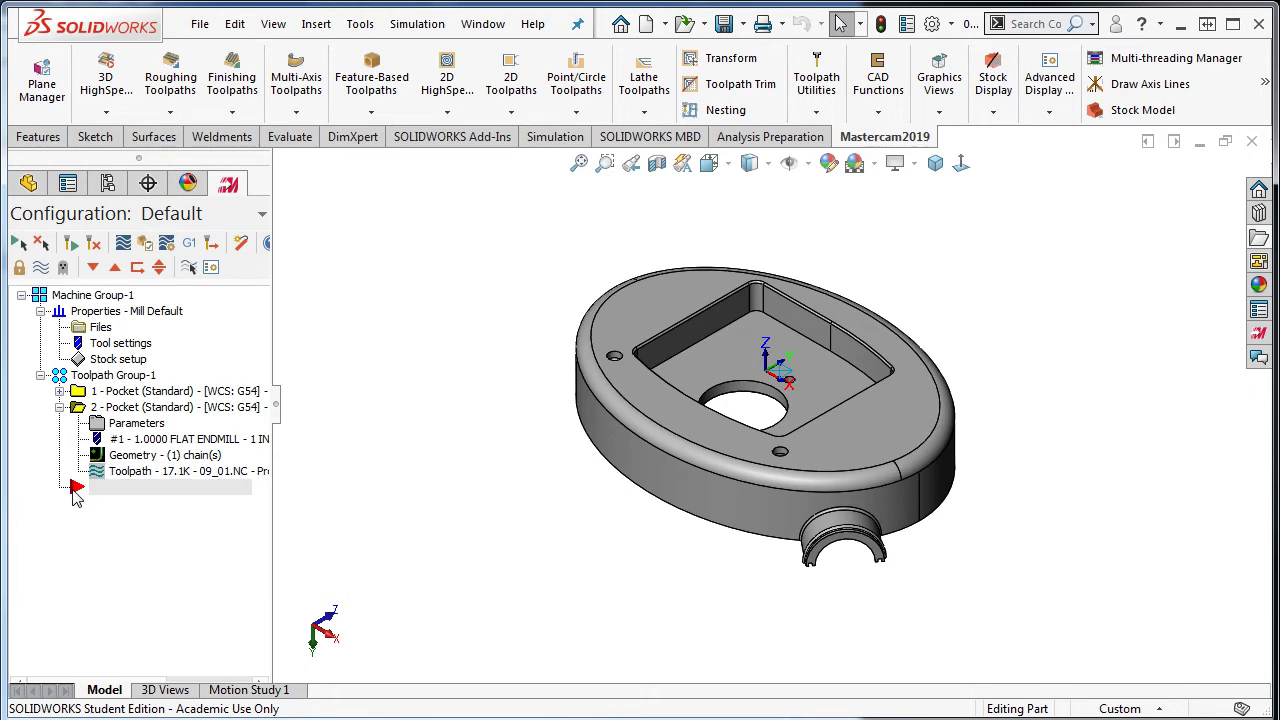
Duplicate the second Pocket operation and paste the copy at the end of Toolpath Group-1
right_click(80, 411)
click(86, 483)
right_click(137, 515)
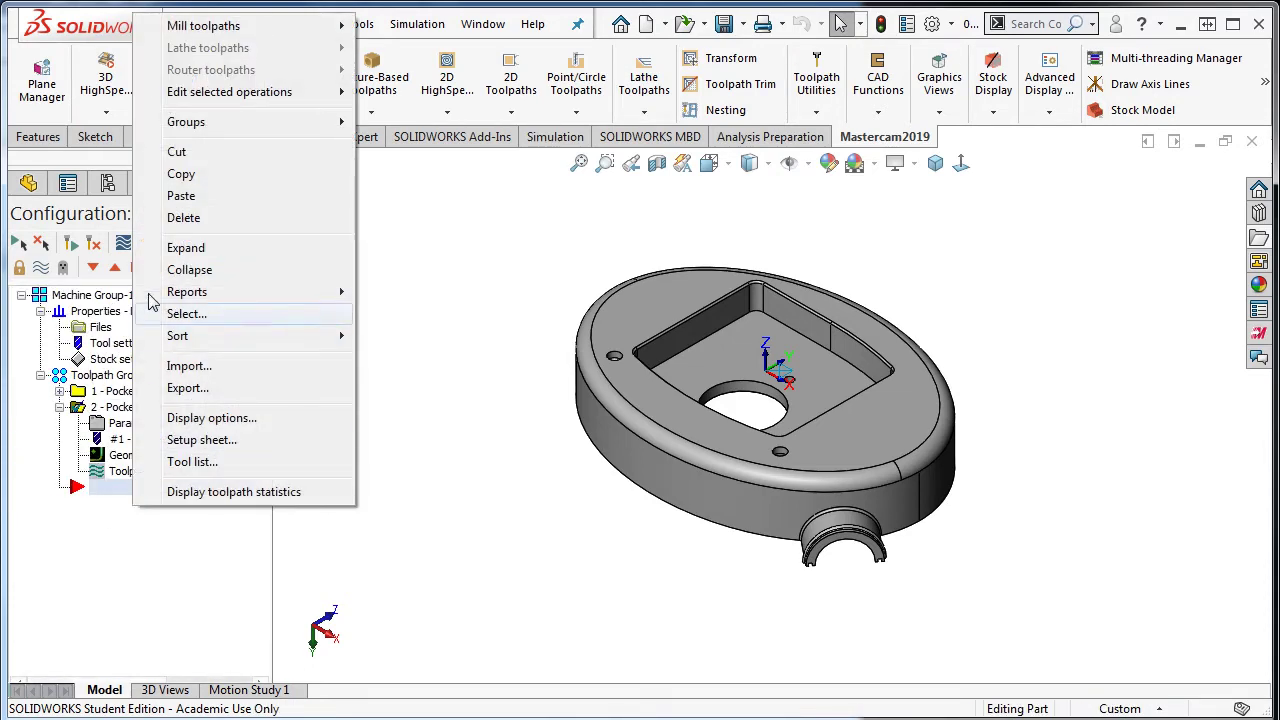
click(180, 195)
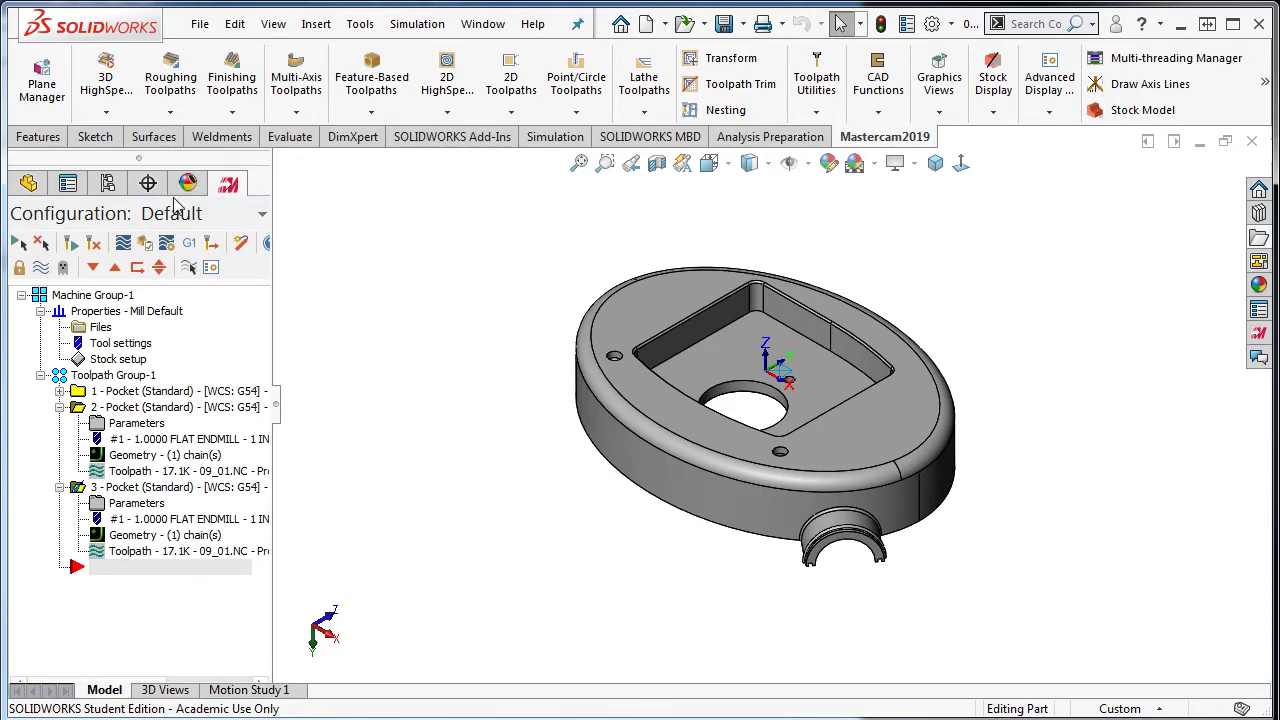
In the copied pocket's tool library filter, limit tool diameters to less than the diameter picked from the pocket's inner corner arc
click(136, 503)
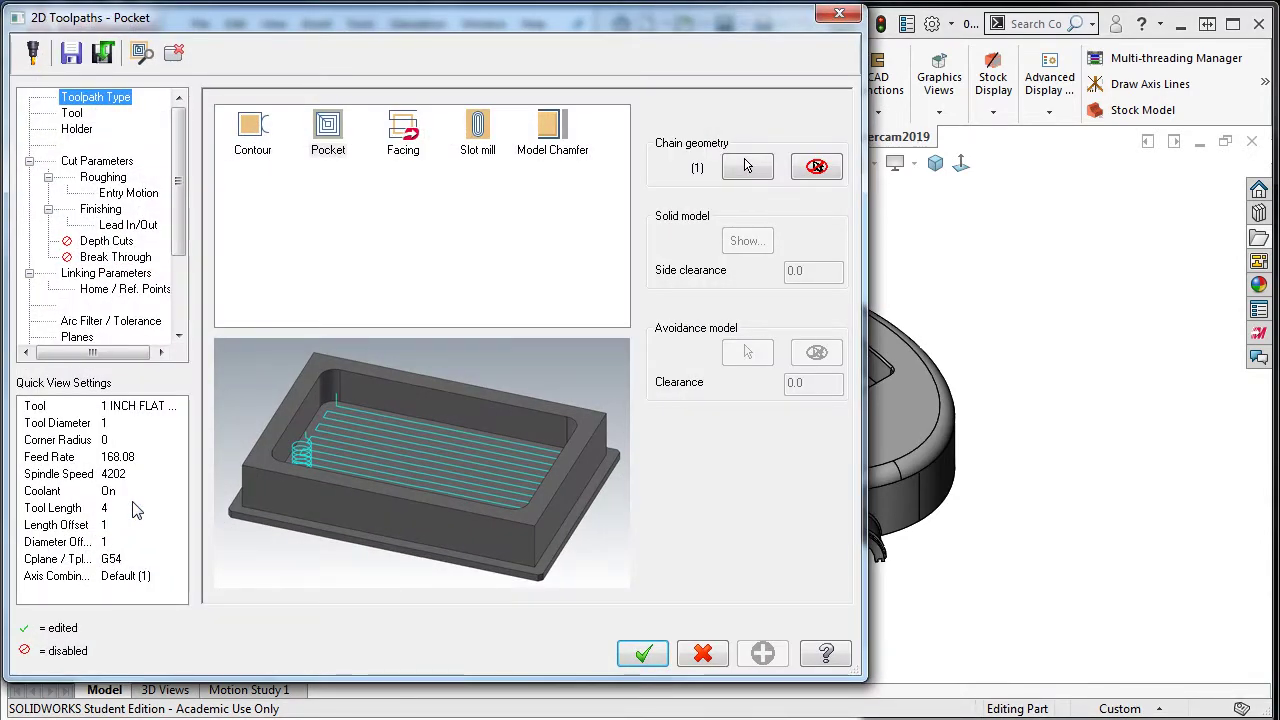
click(74, 115)
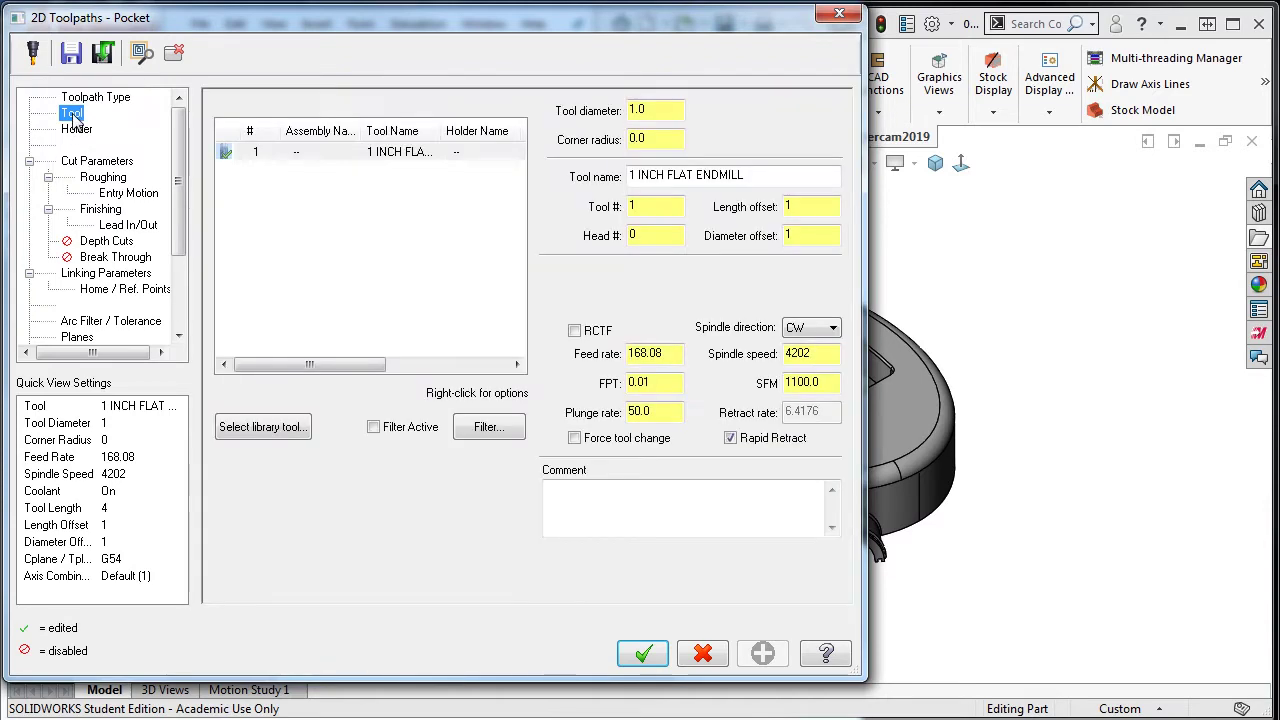
click(249, 430)
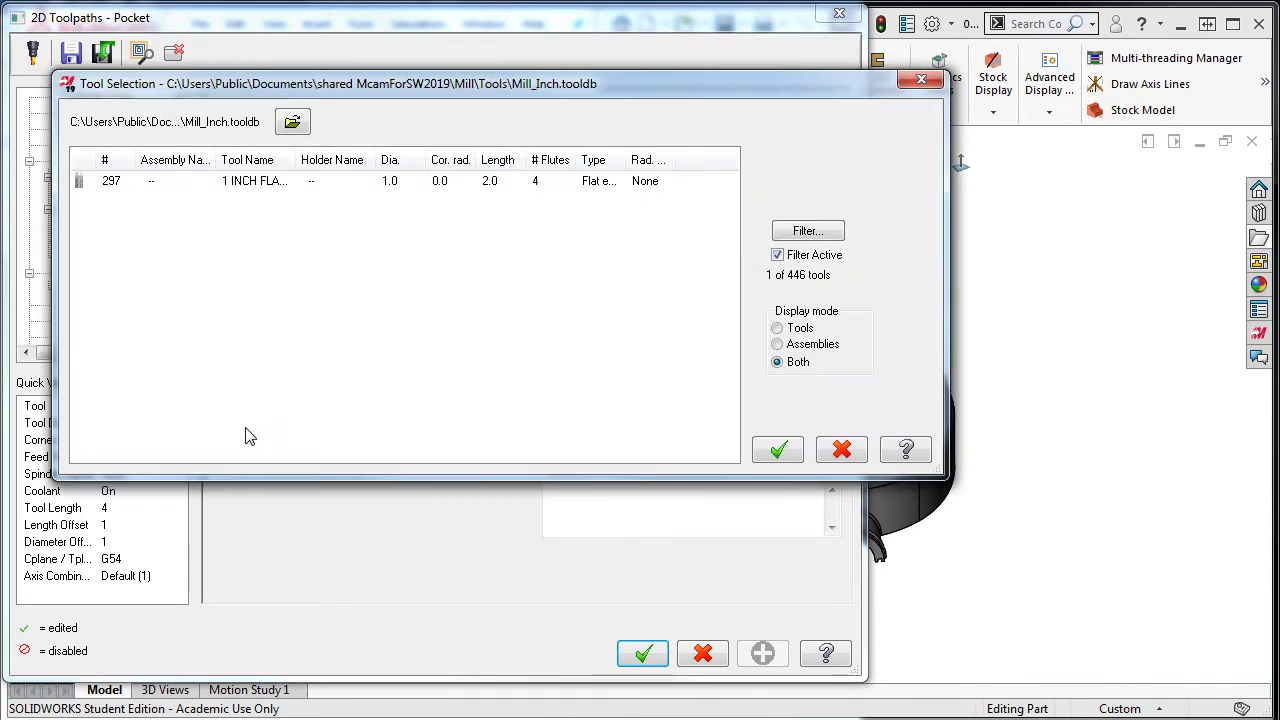
click(799, 236)
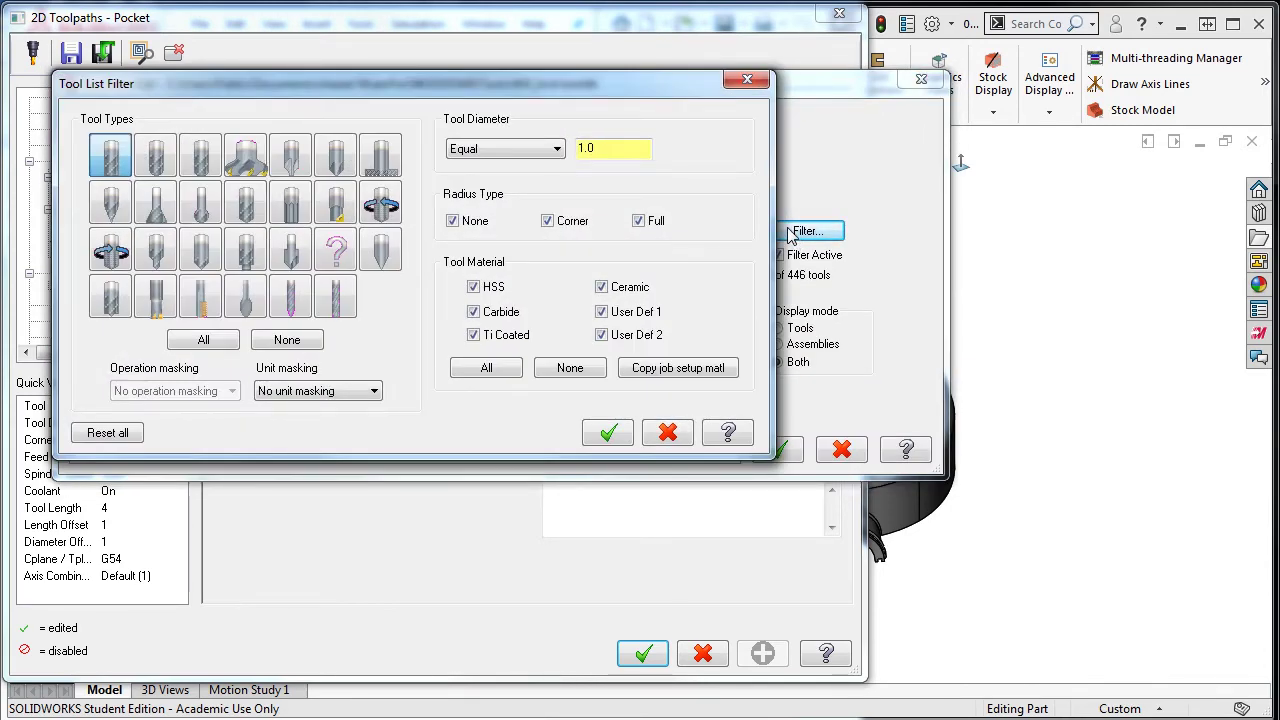
click(556, 149)
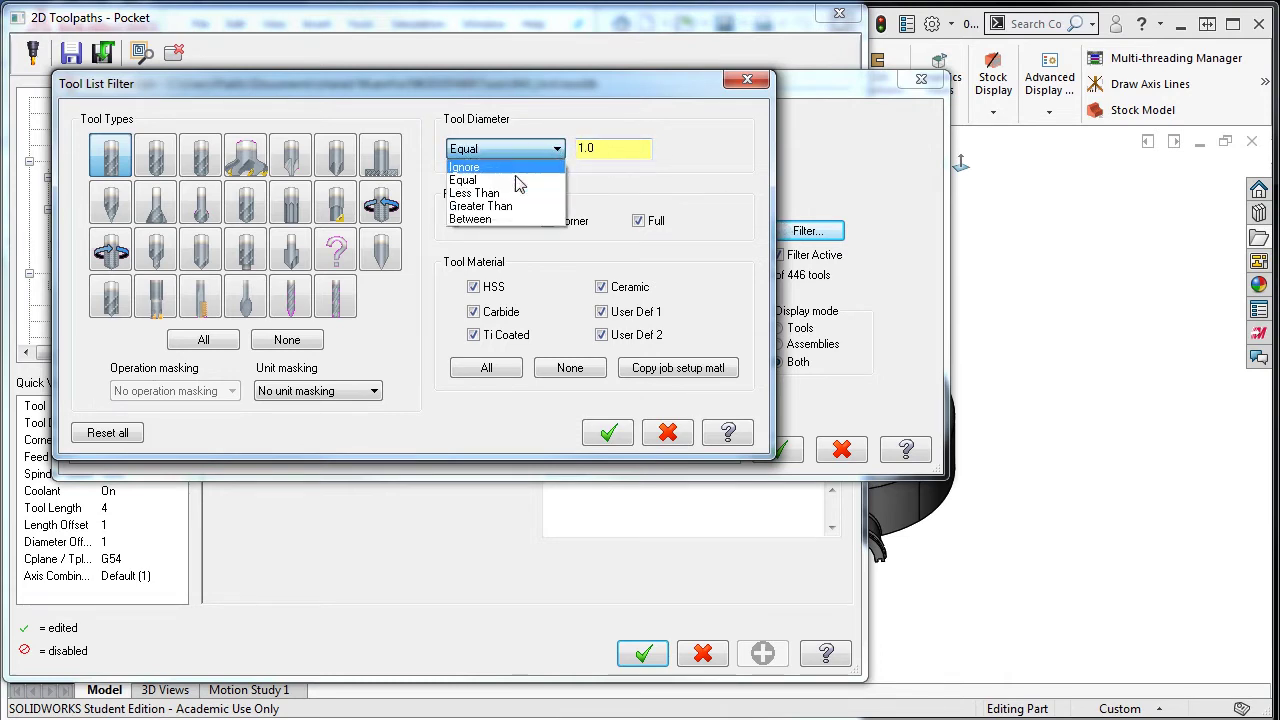
click(500, 192)
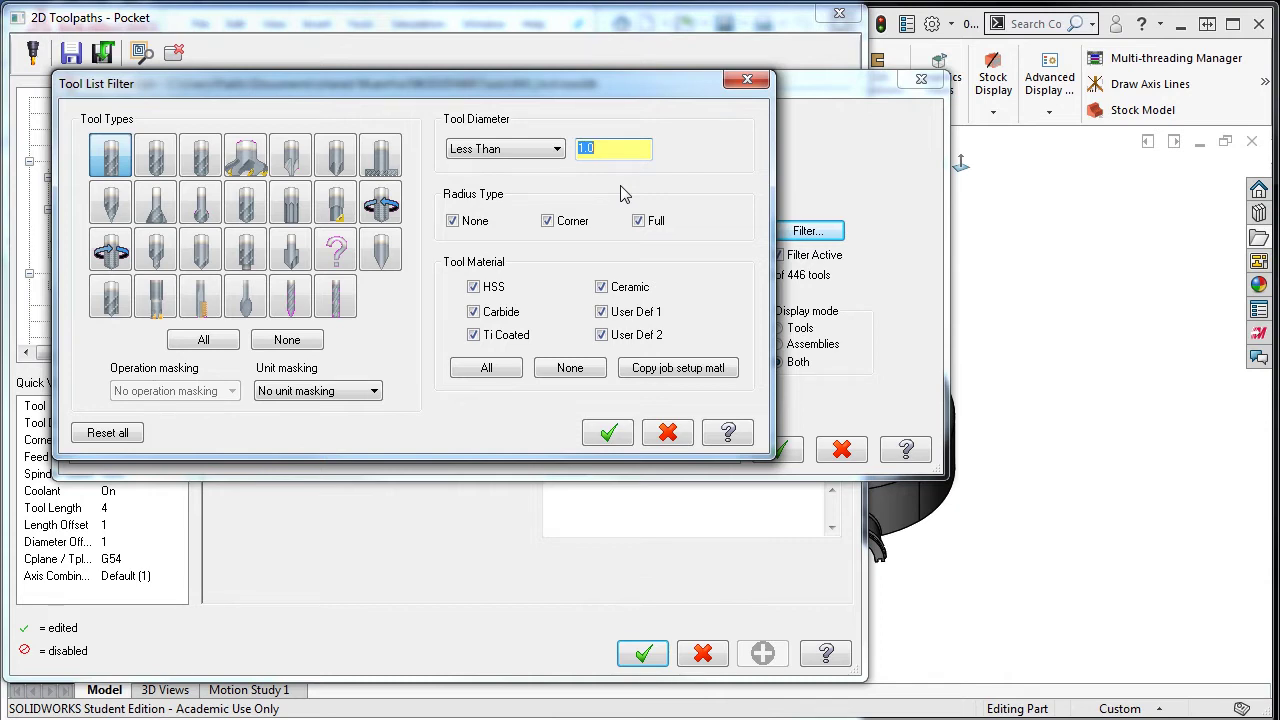
right_click(620, 152)
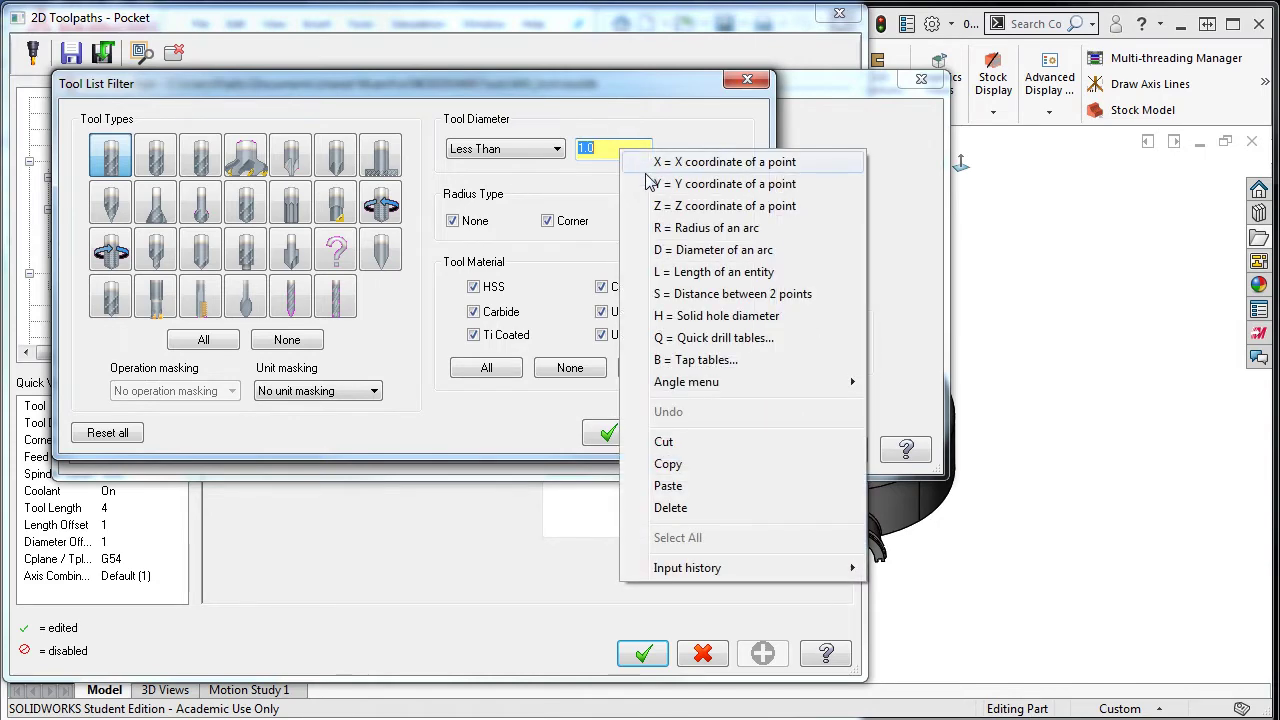
click(705, 250)
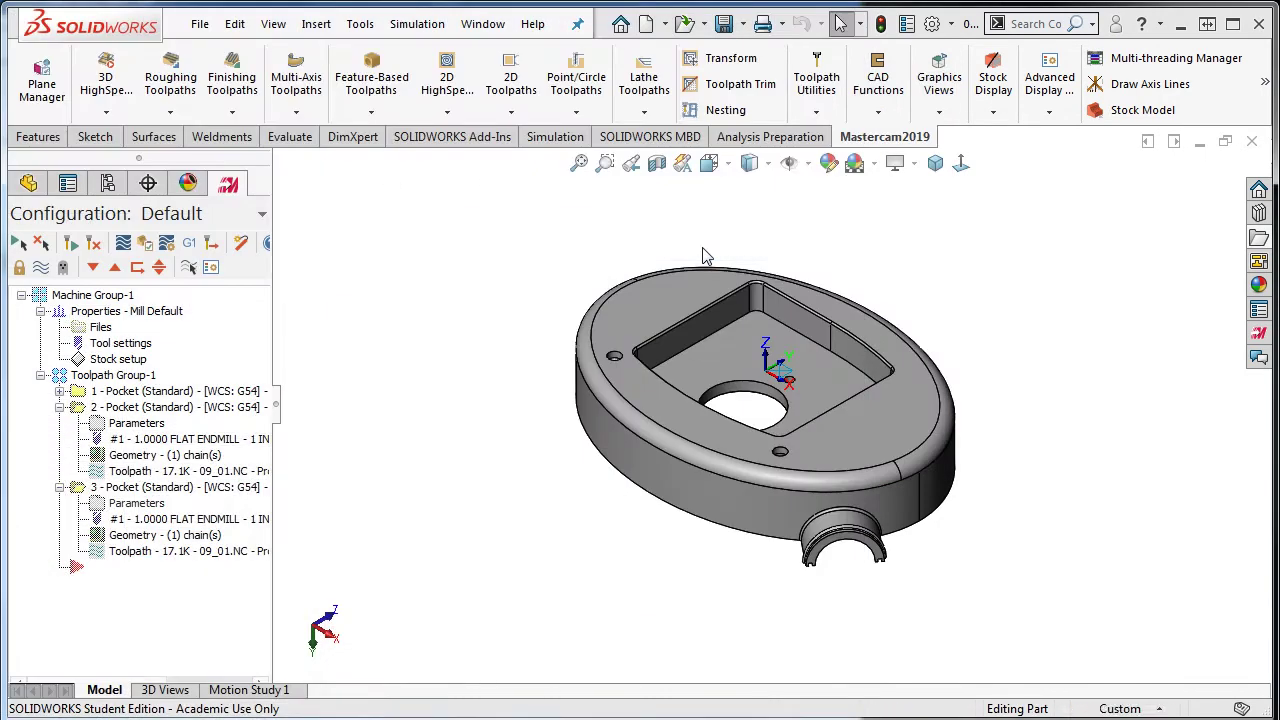
click(762, 292)
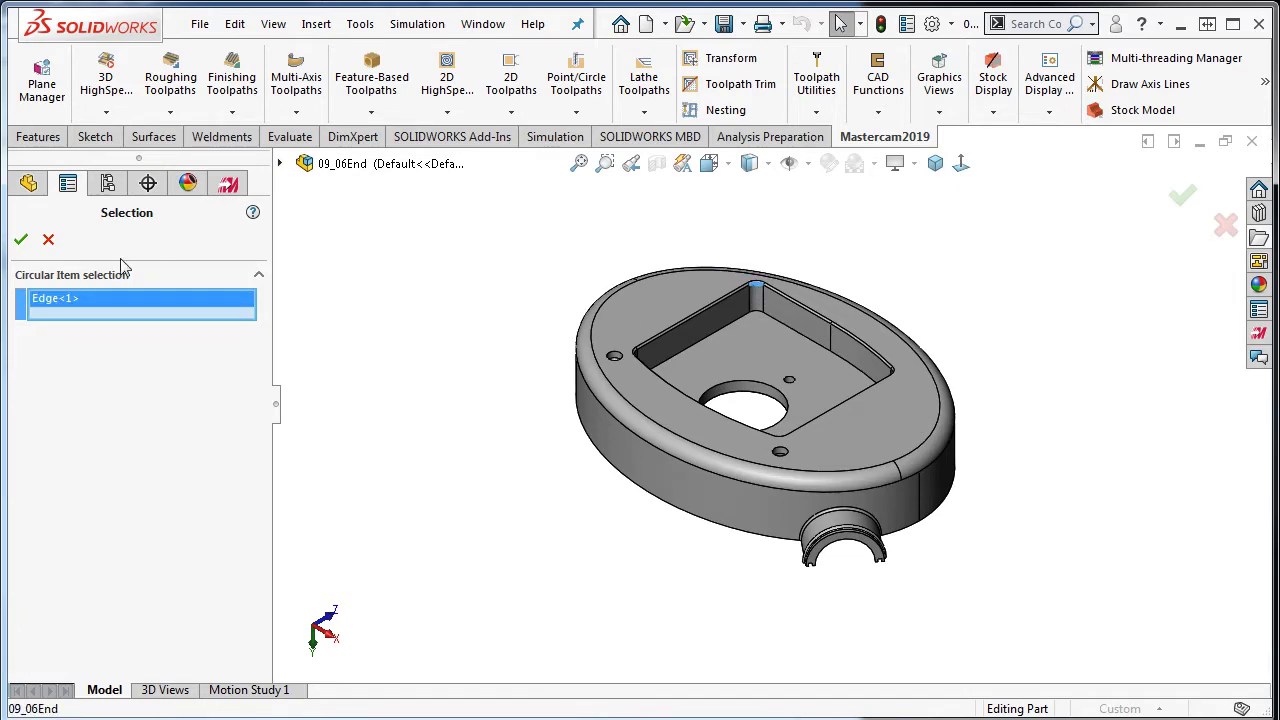
click(21, 239)
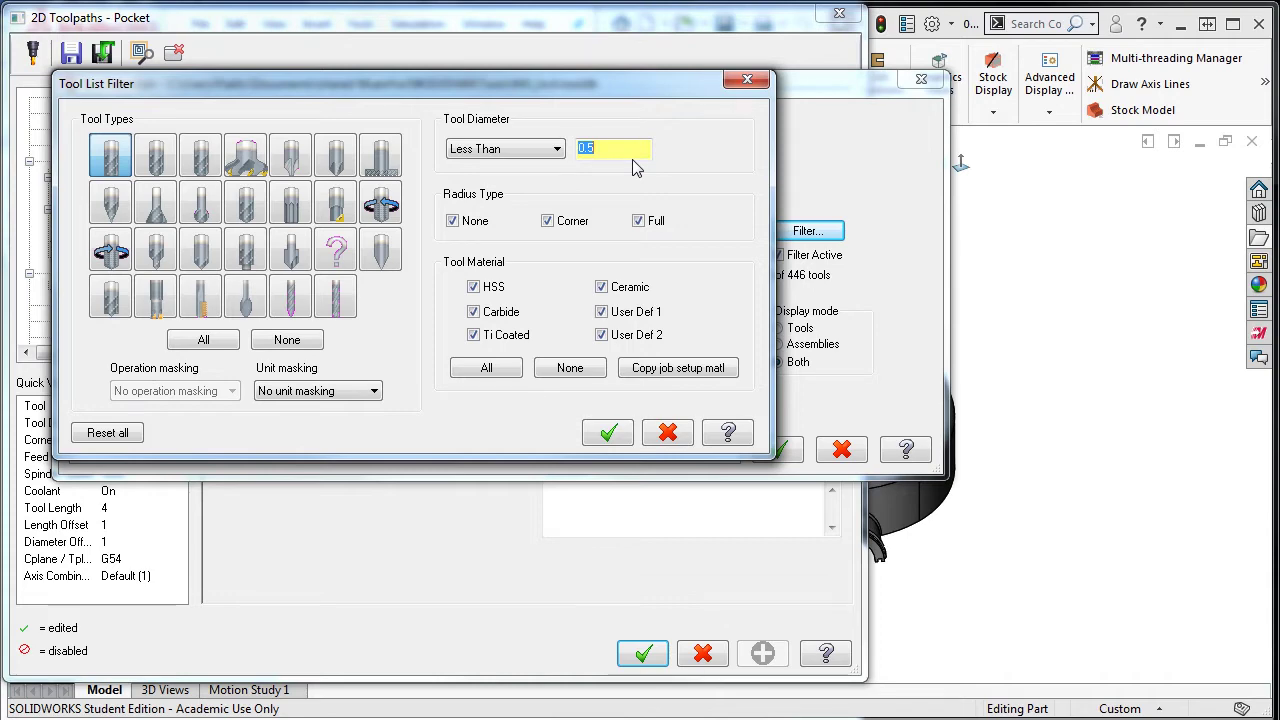
Check the length of the pocket's vertical corner edge, and apply the tool filter with a diameter limit of less than 0.5
right_click(628, 147)
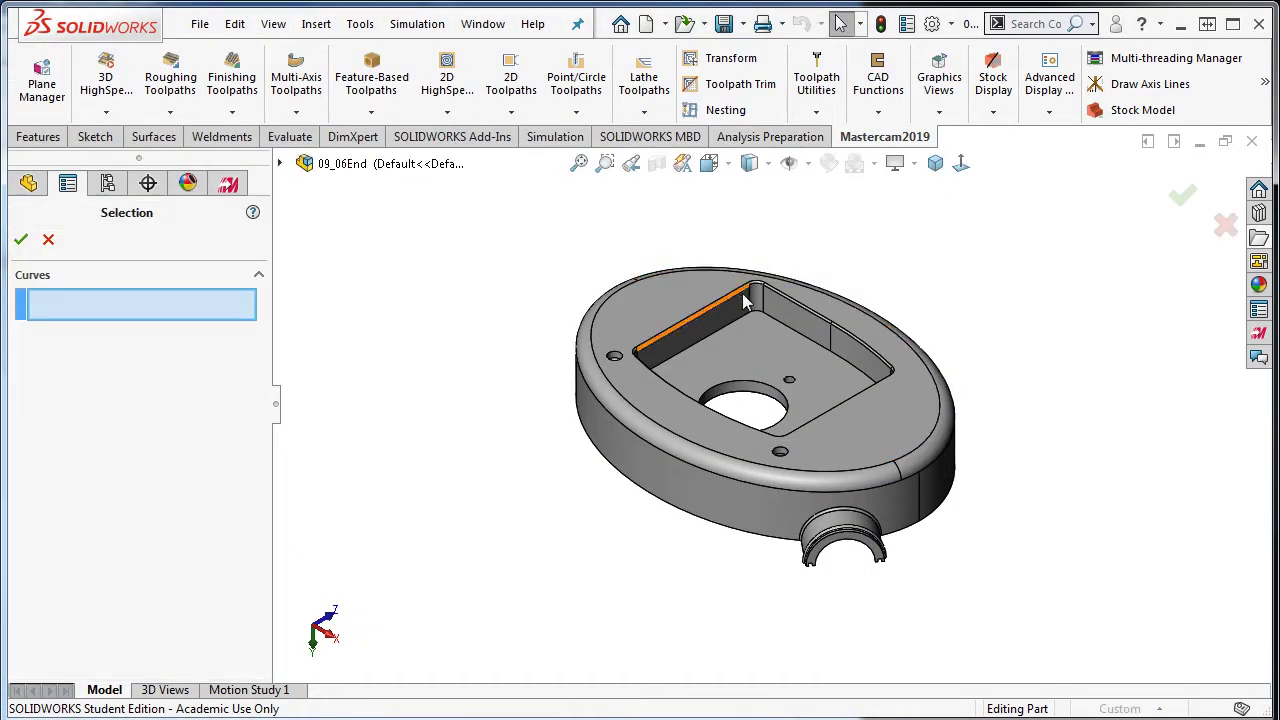
click(749, 297)
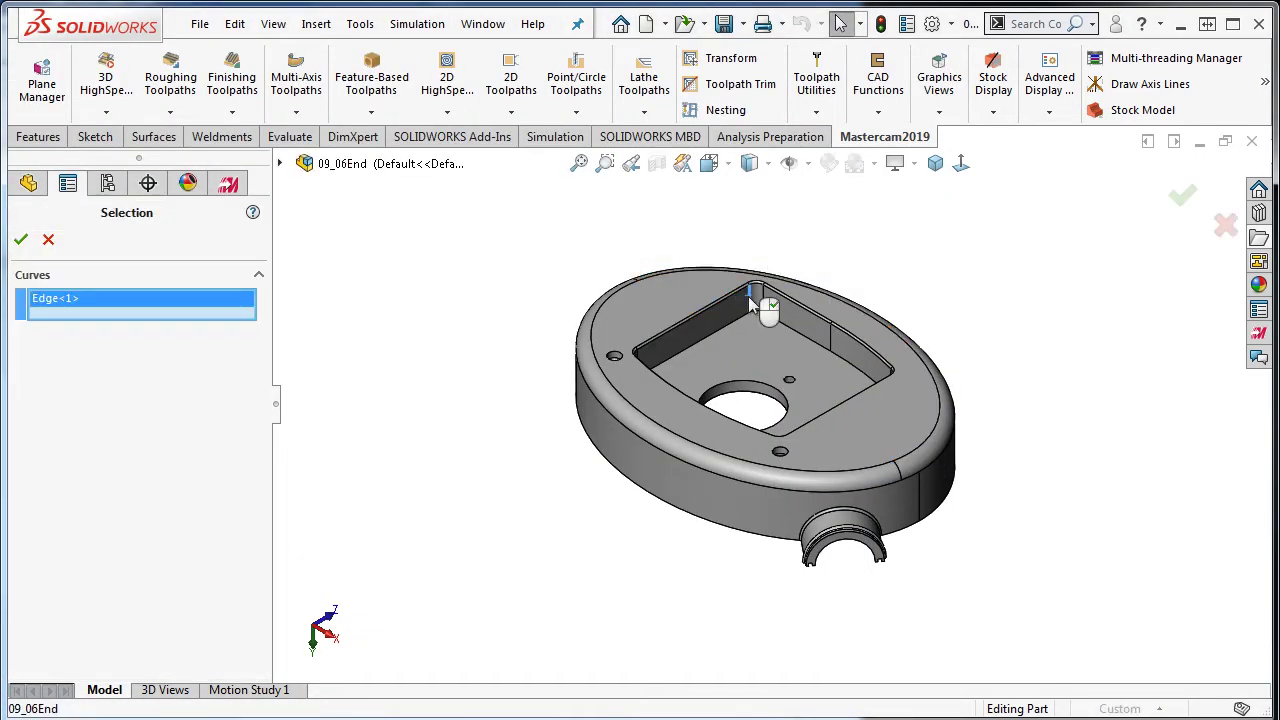
click(21, 240)
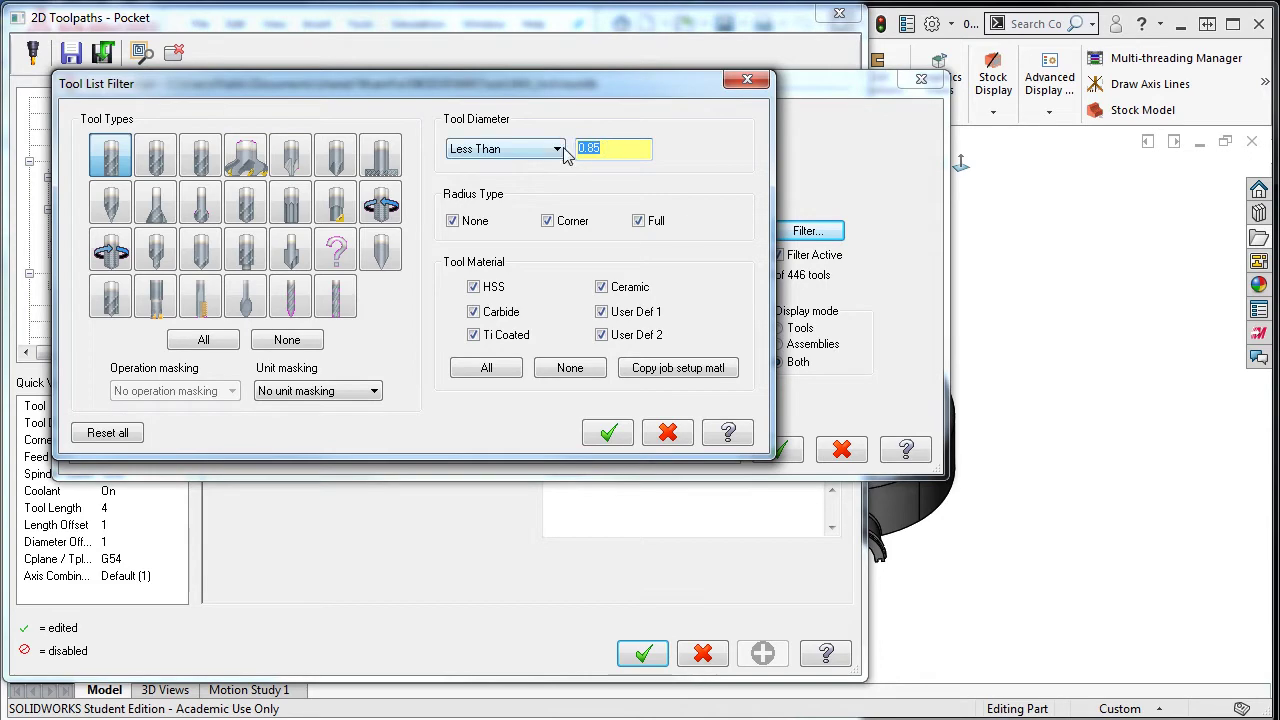
text(0.5)
click(610, 433)
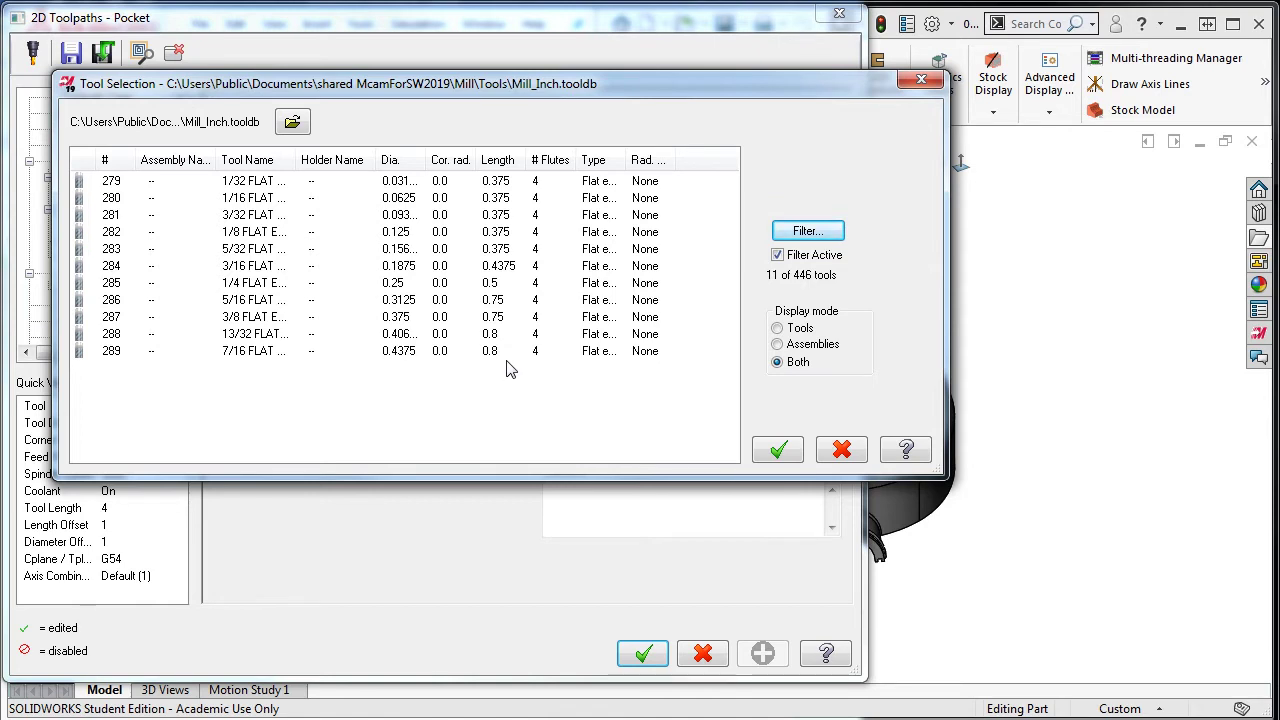
Select the 7/16 flat endmill from the library for the operation and add the comment "CLEAN UP CORNER"
click(262, 354)
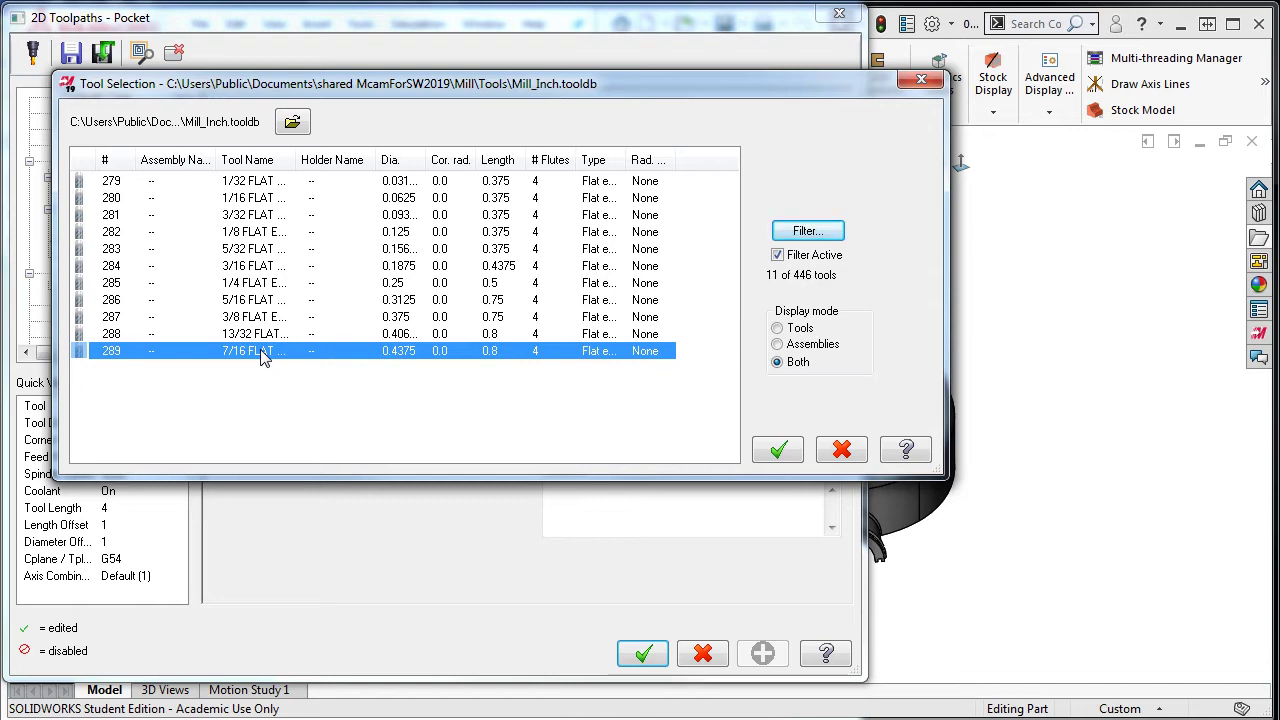
click(778, 449)
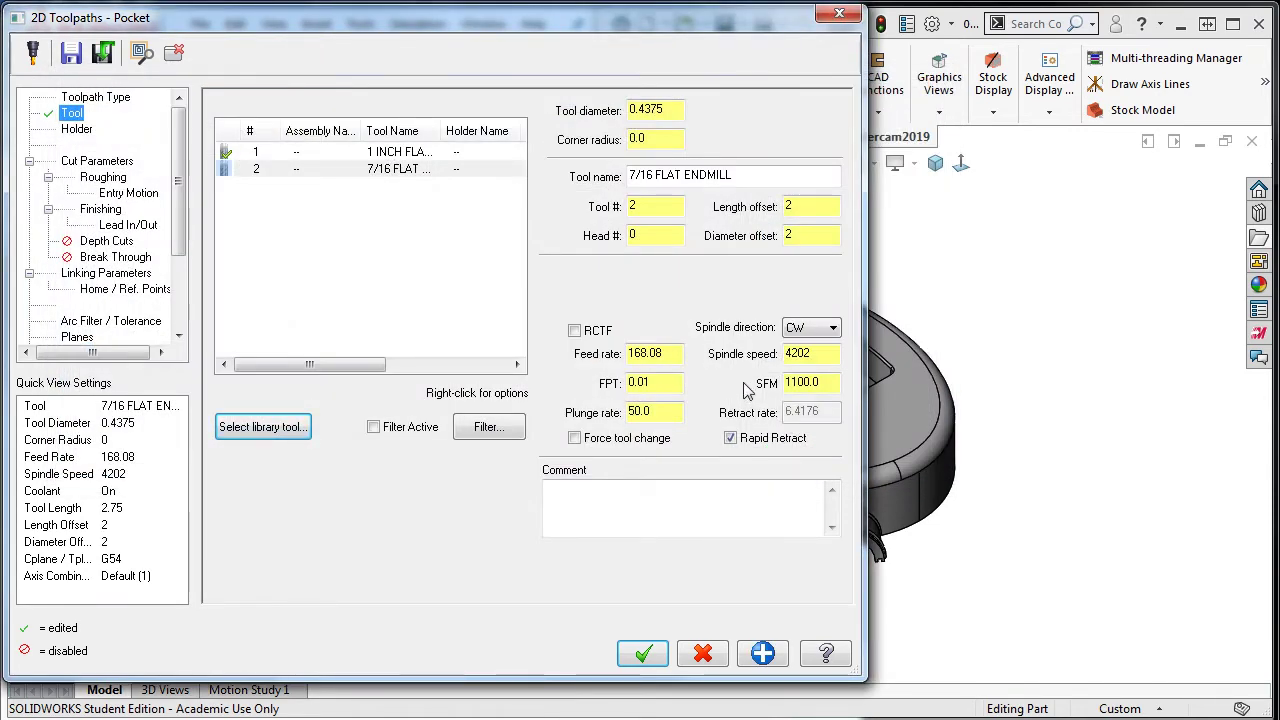
click(651, 500)
text(CLEAN UP CORNER)
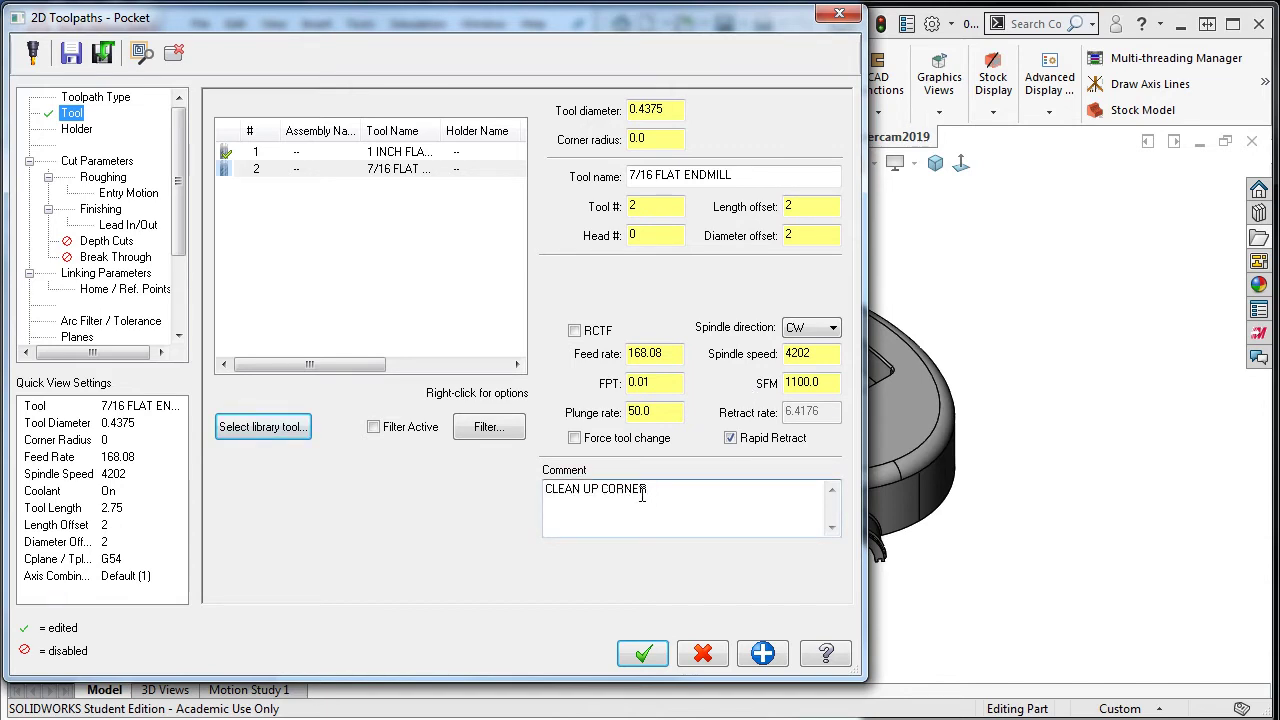
Change the cut parameters' pocket type to Remachining and enable Machine complete finish passes
click(131, 168)
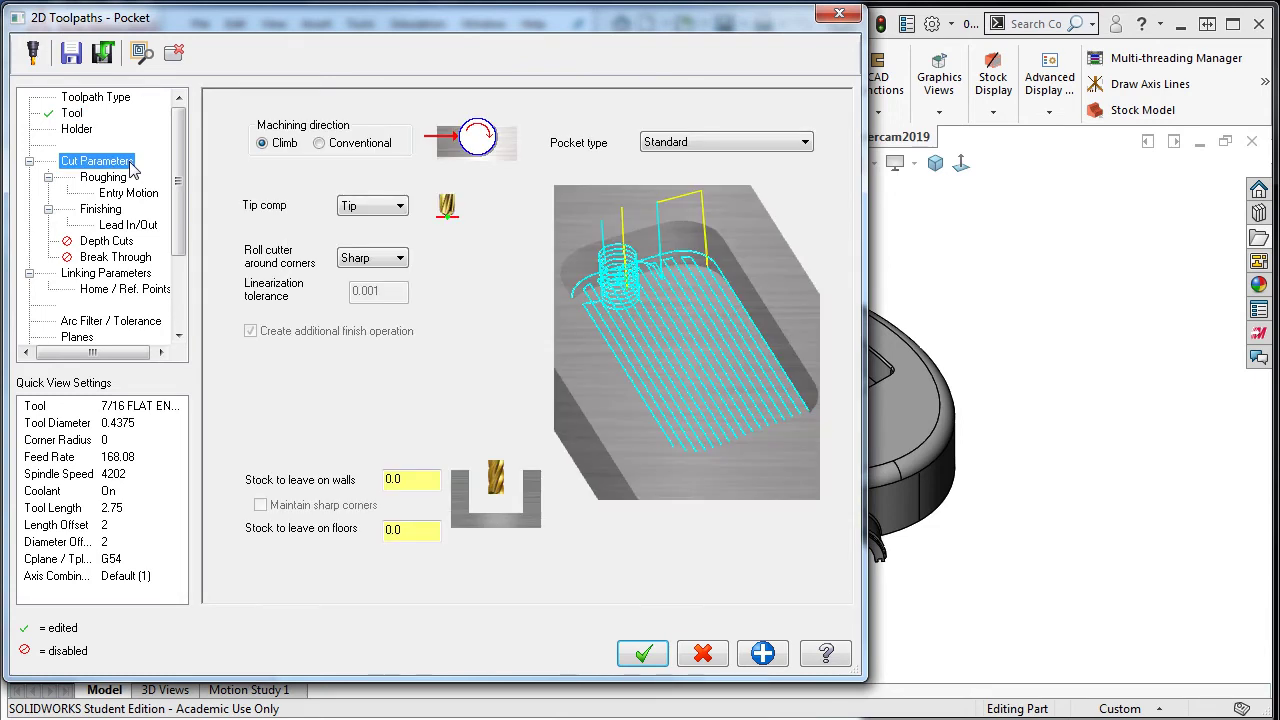
click(803, 143)
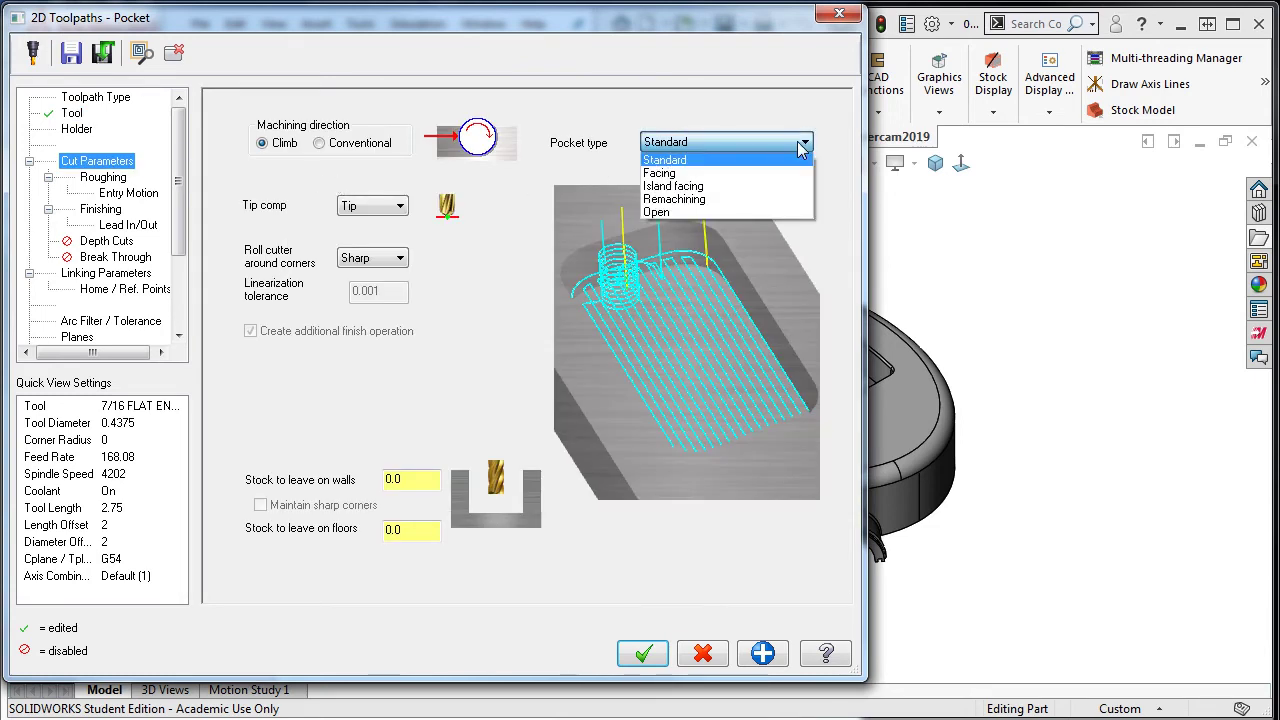
click(700, 200)
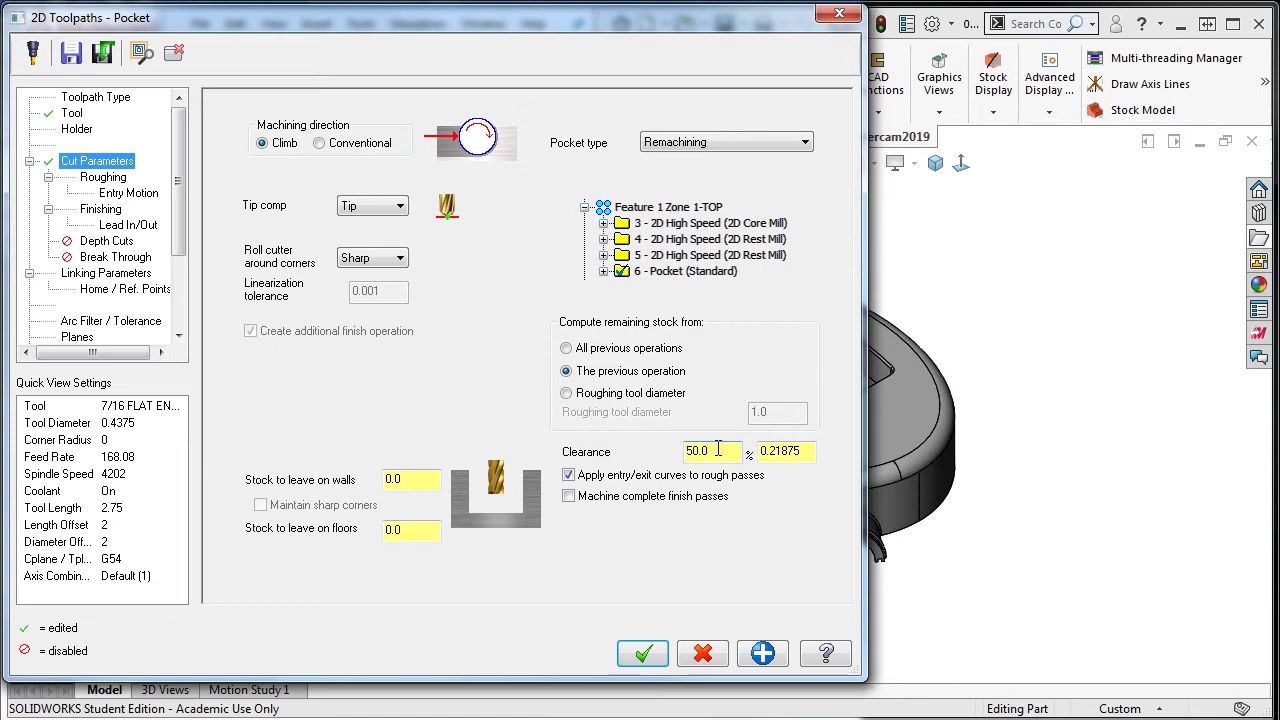
click(569, 497)
Enable depth cuts with a max rough step of 0.5 and accept the pocket toolpath parameters
click(131, 245)
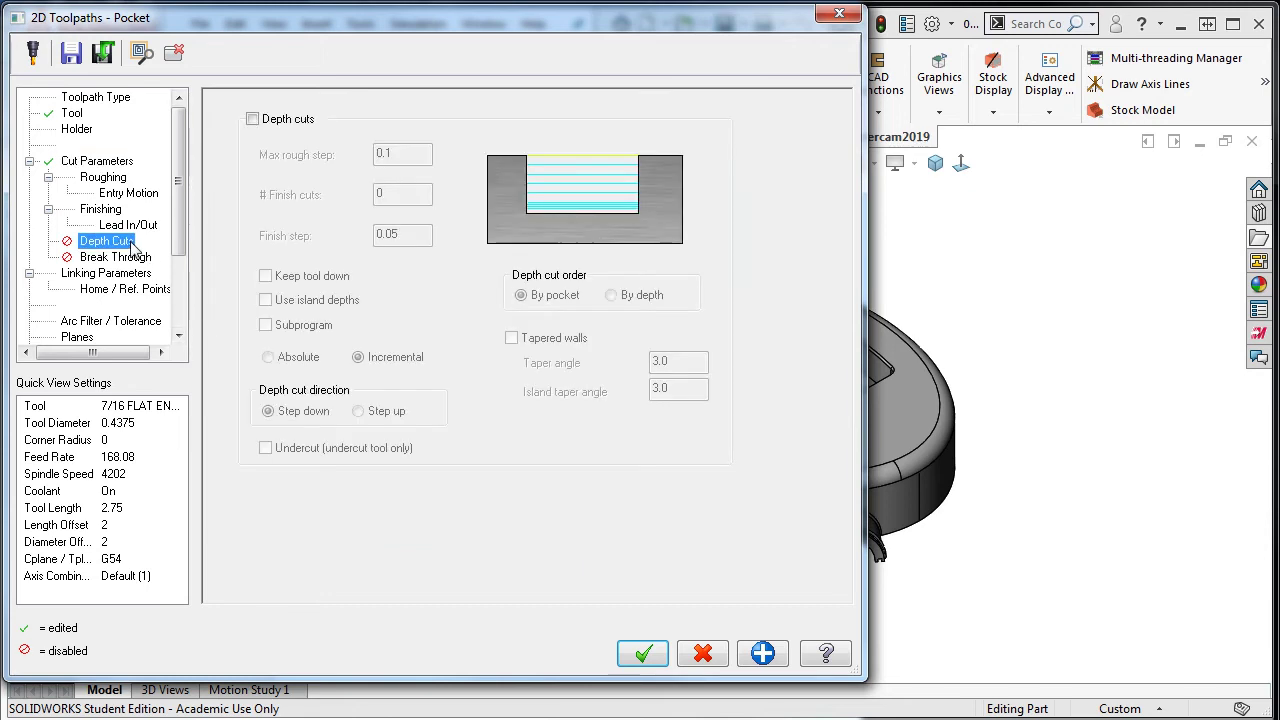
click(252, 119)
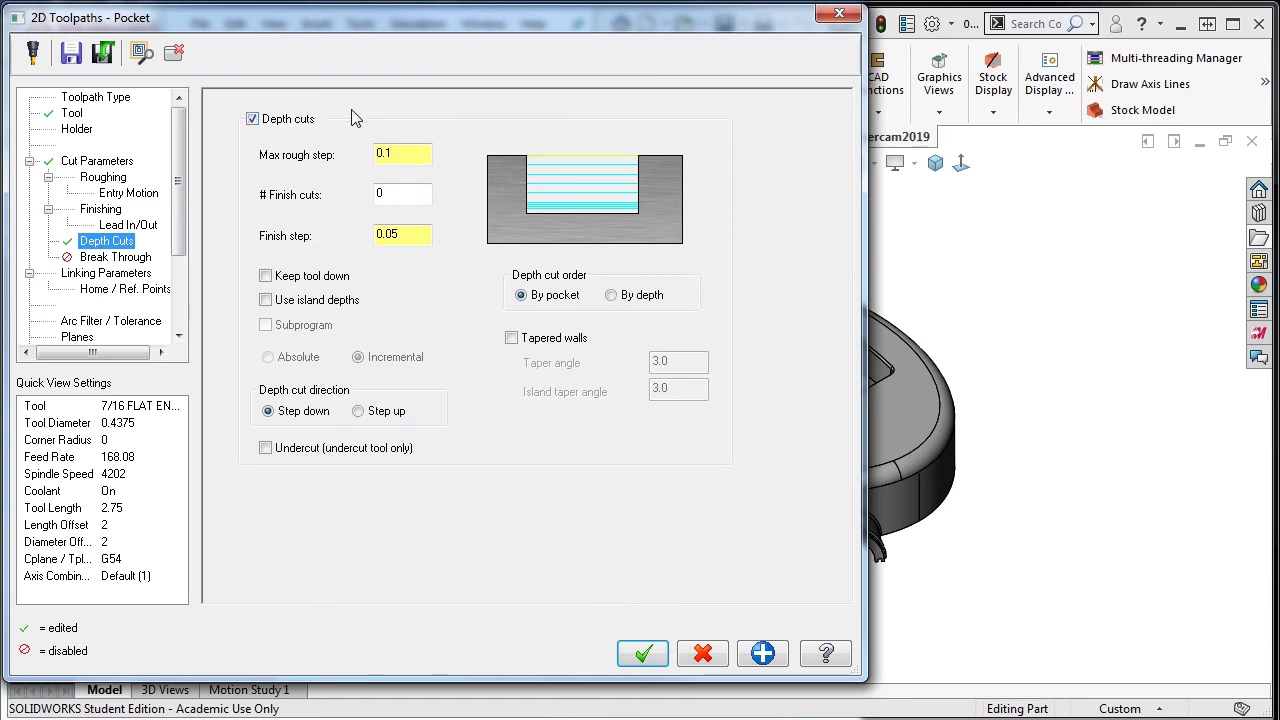
drag(401, 155, 366, 160)
text(0.5)
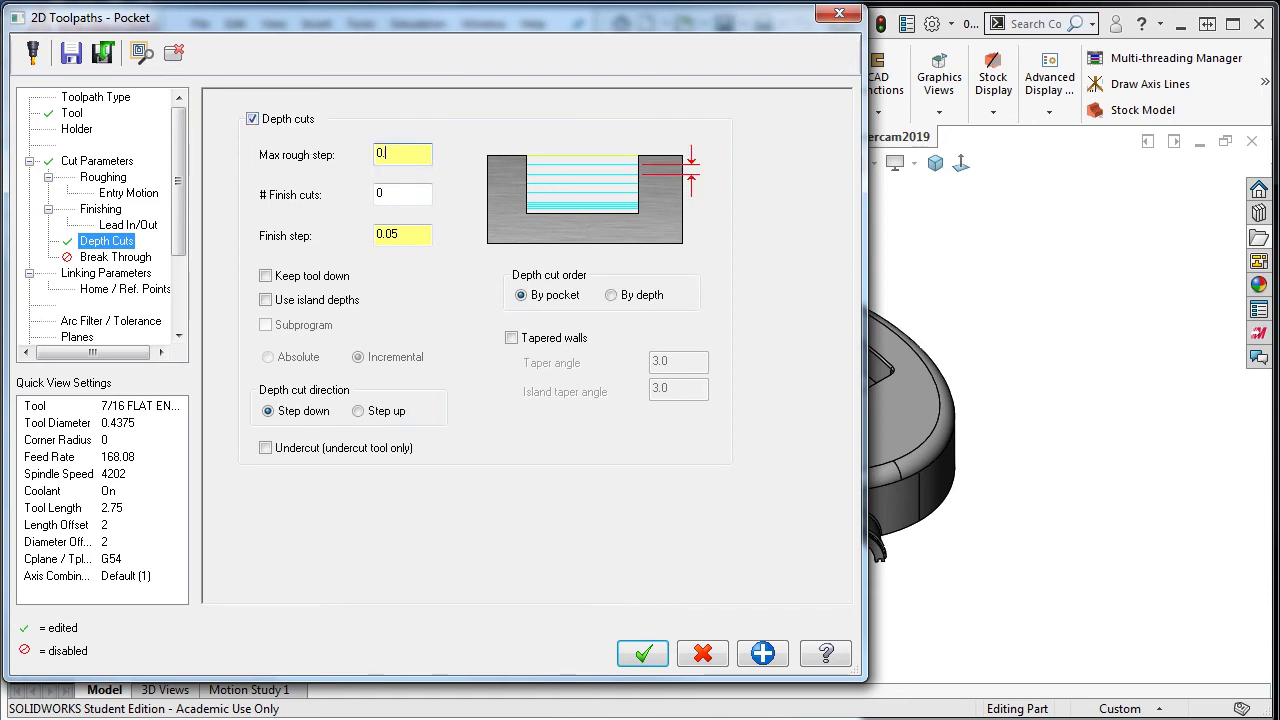
key(Return)
click(645, 654)
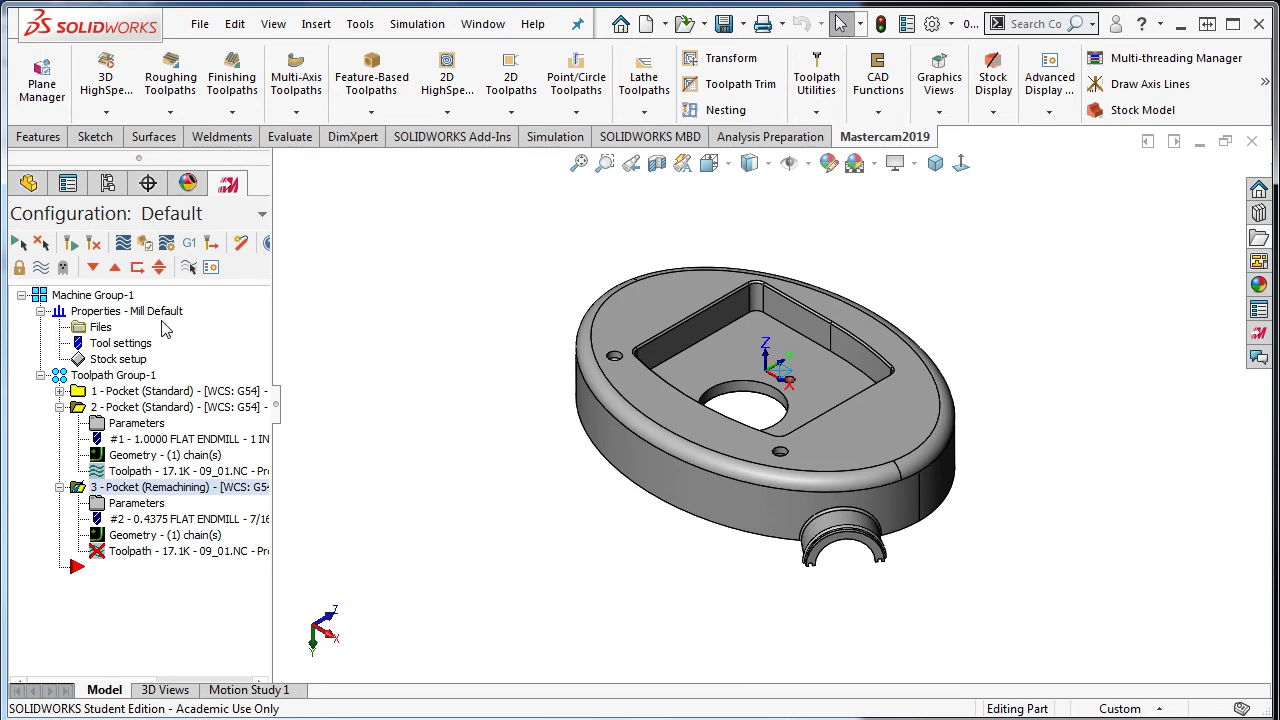
Regenerate all dirty operations and display the remachining toolpath on the part
click(95, 242)
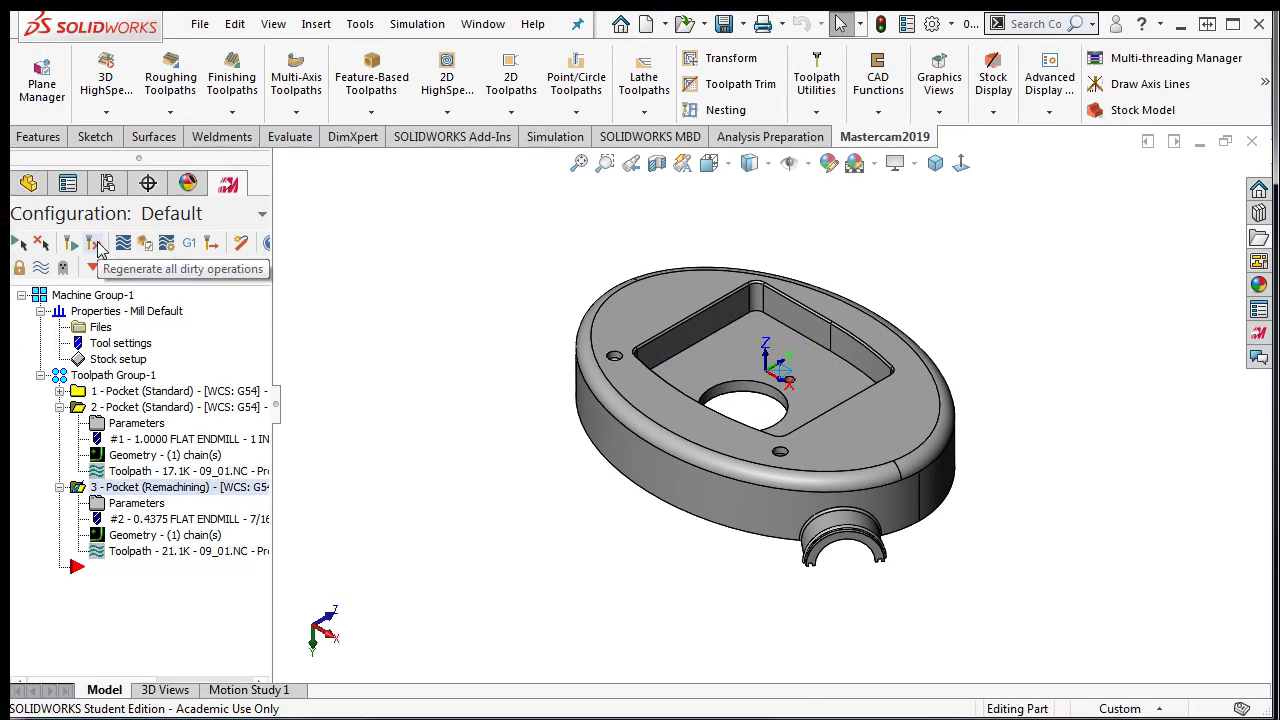
click(41, 267)
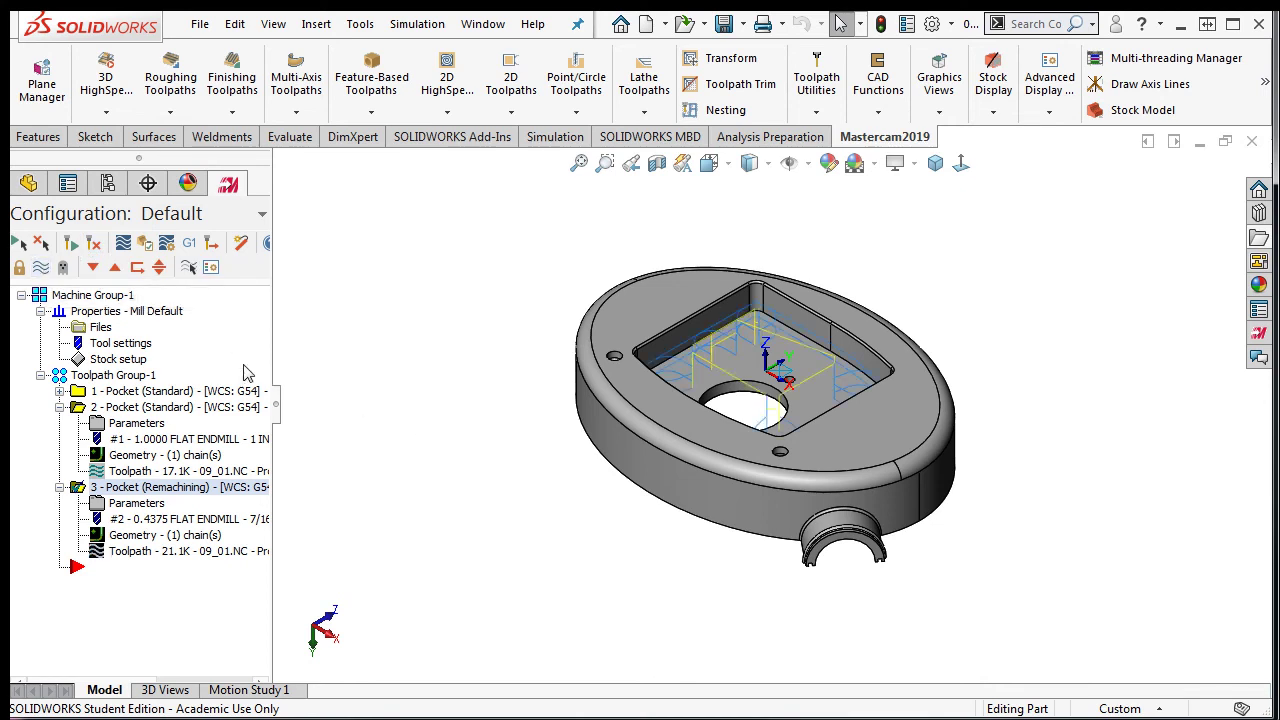
Run the Verify simulation of all the pocket operations in Mastercam Simulator and inspect the machined pocket corners
click(145, 245)
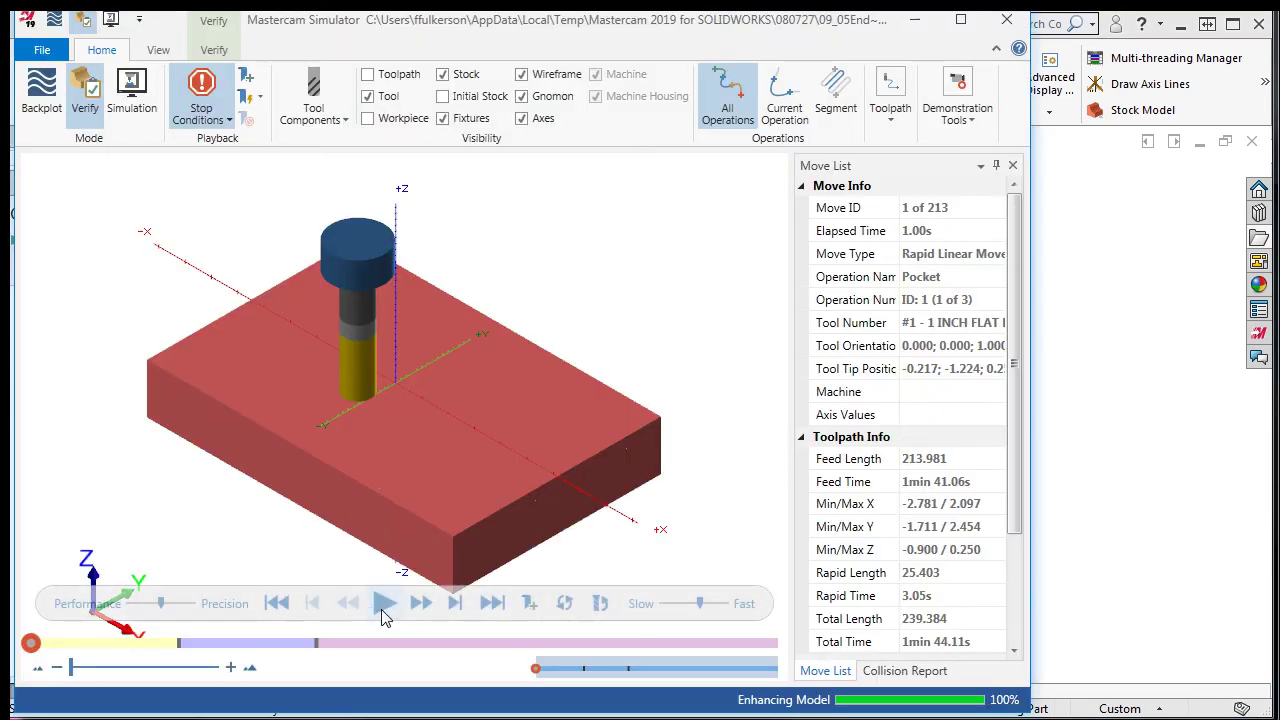
click(384, 604)
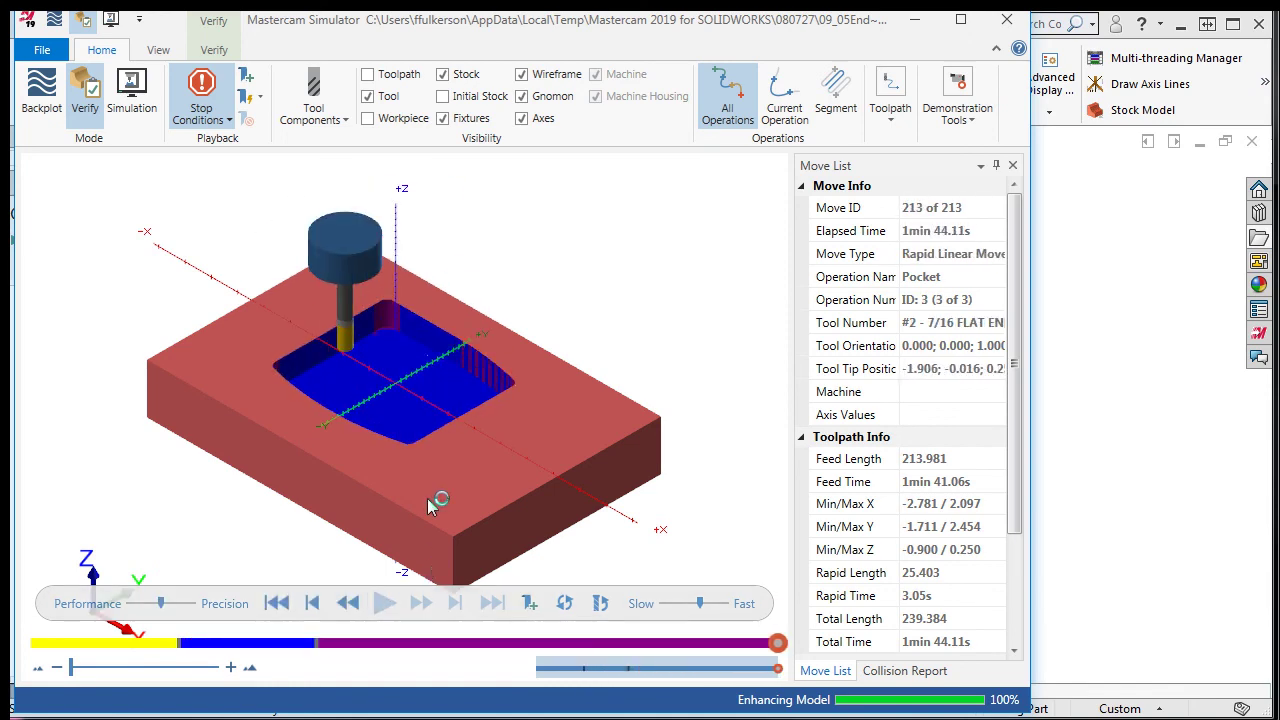
mouse_move(478, 350)
middle_down()
mouse_move(451, 451)
mouse_move(488, 449)
mouse_move(456, 380)
mouse_move(467, 350)
middle_up()
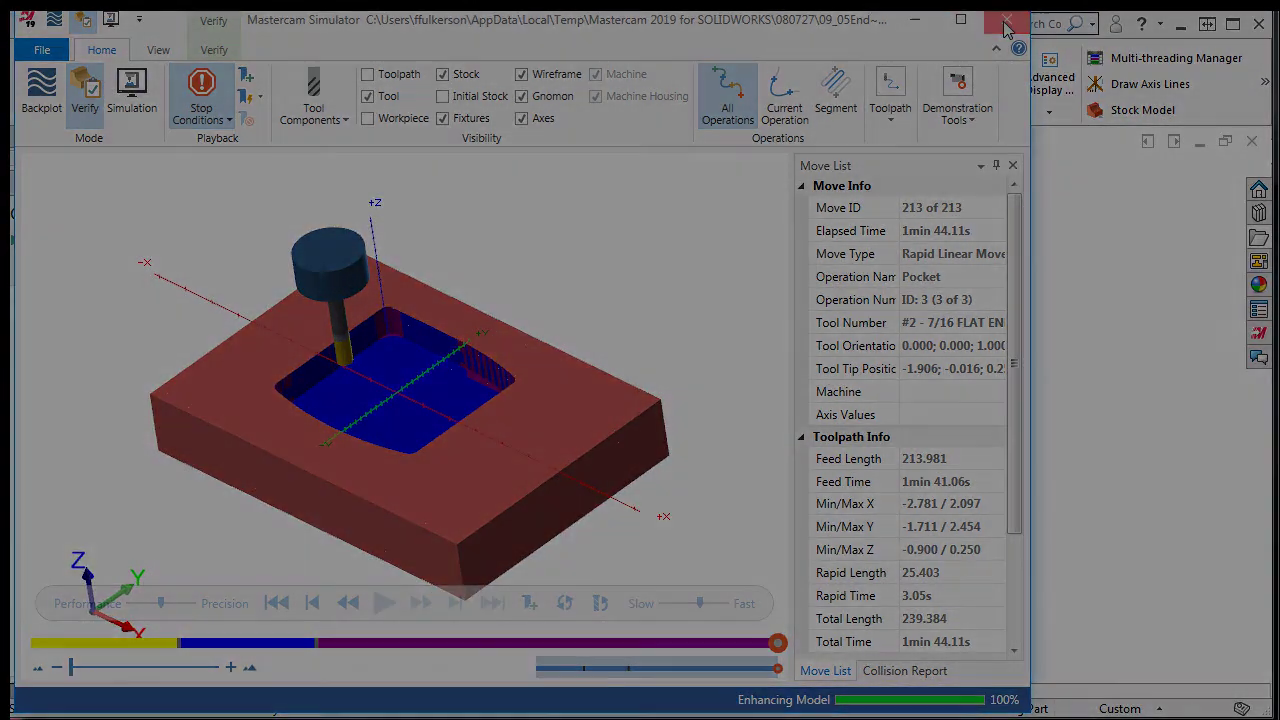